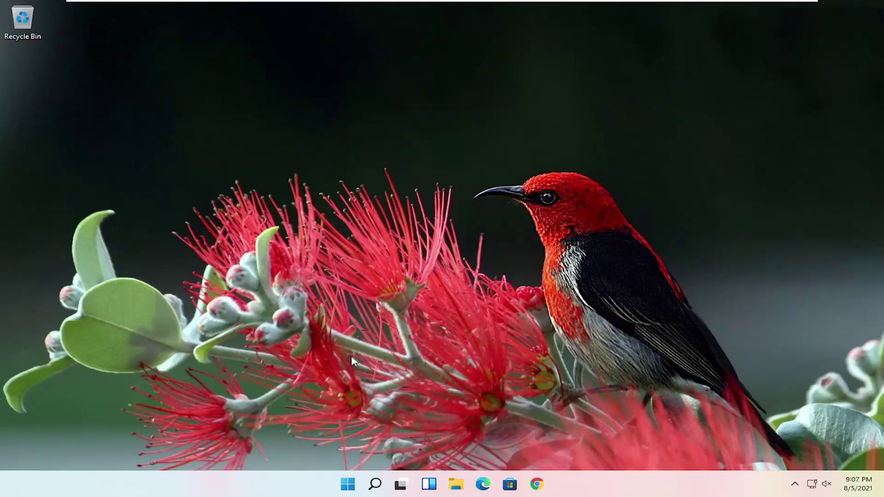
Restart the PC into the Windows recovery environment.
left_click(348, 489)
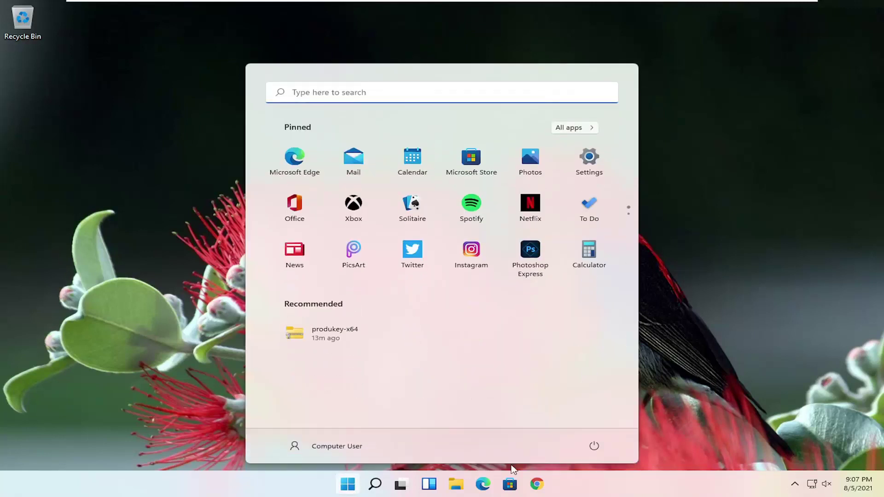
left_click(596, 448)
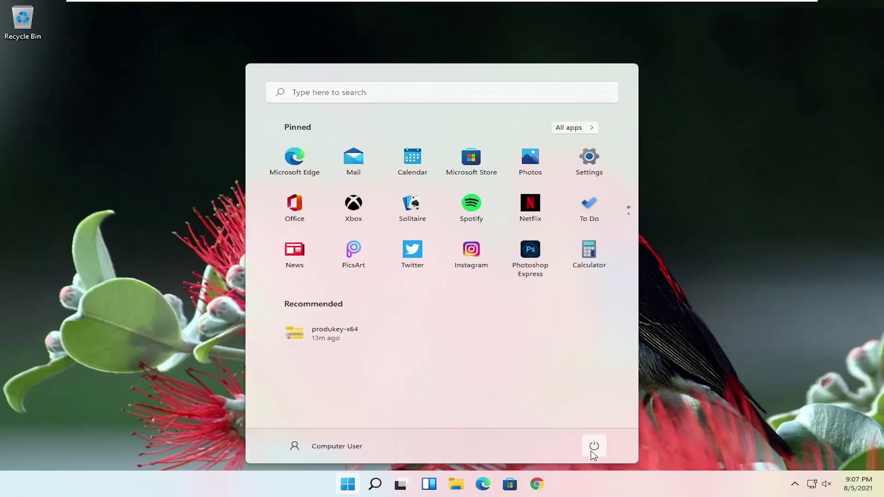
left_click(594, 447)
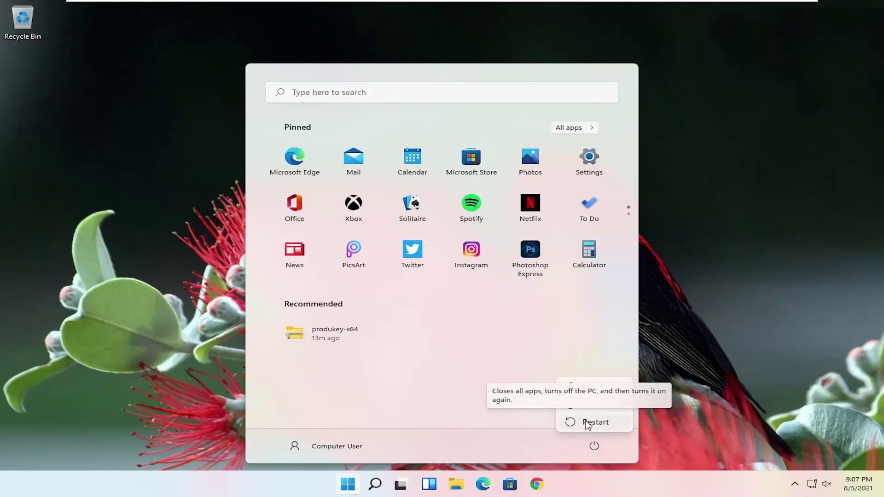
left_click(585, 422)
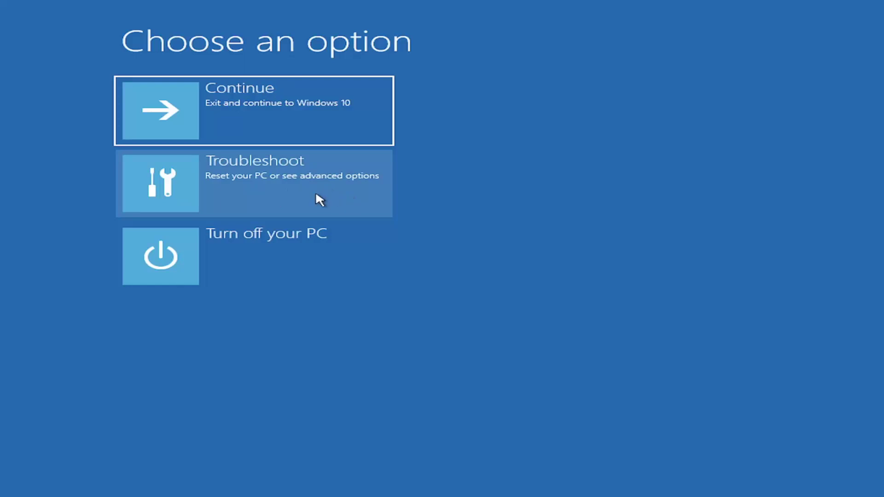
Restart through the advanced troubleshooting Startup Settings and boot Windows with the Enable Safe Mode option.
left_click(244, 187)
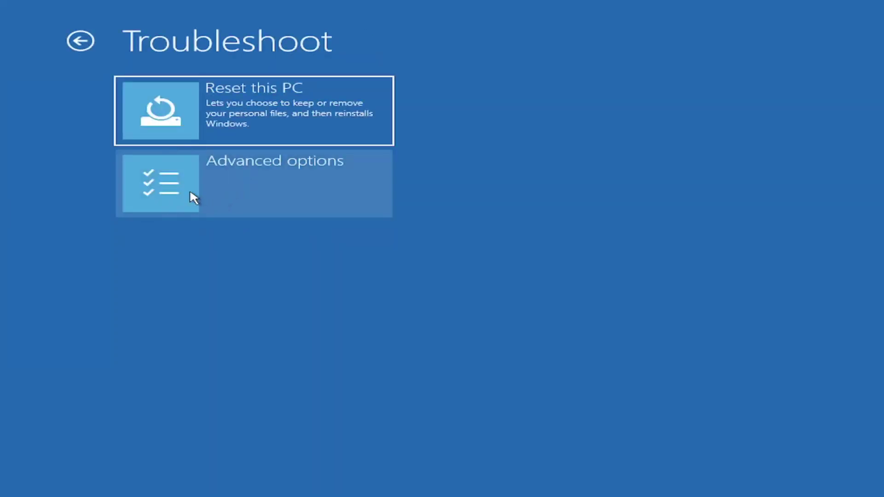
left_click(268, 184)
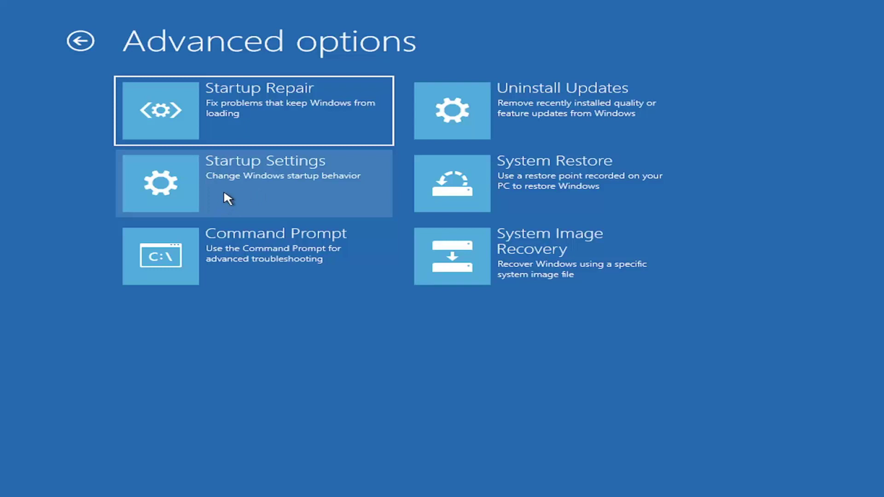
left_click(253, 183)
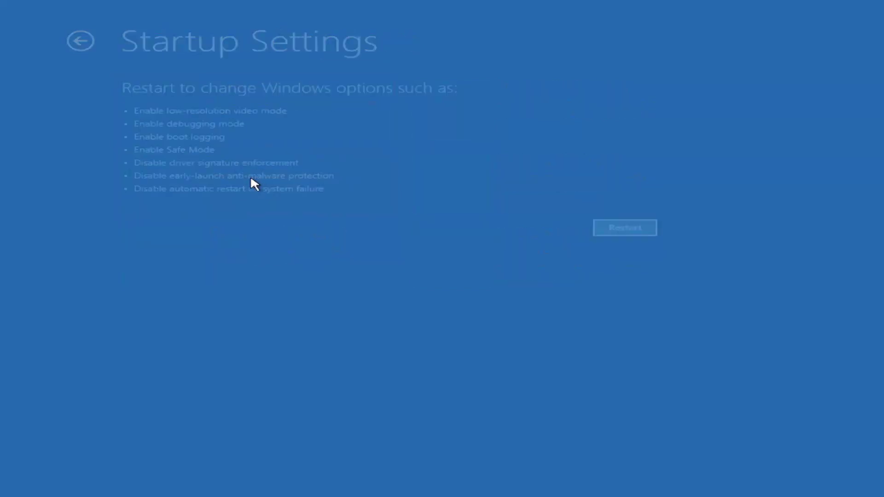
left_click(628, 232)
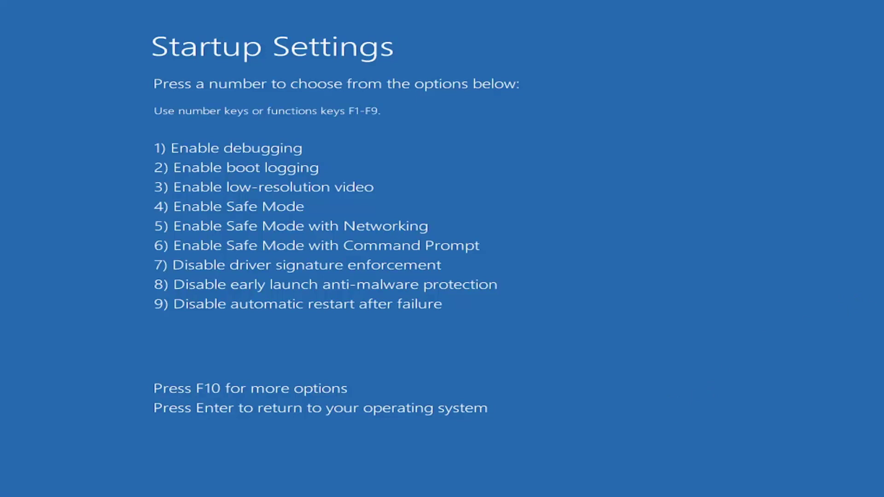
key("4")
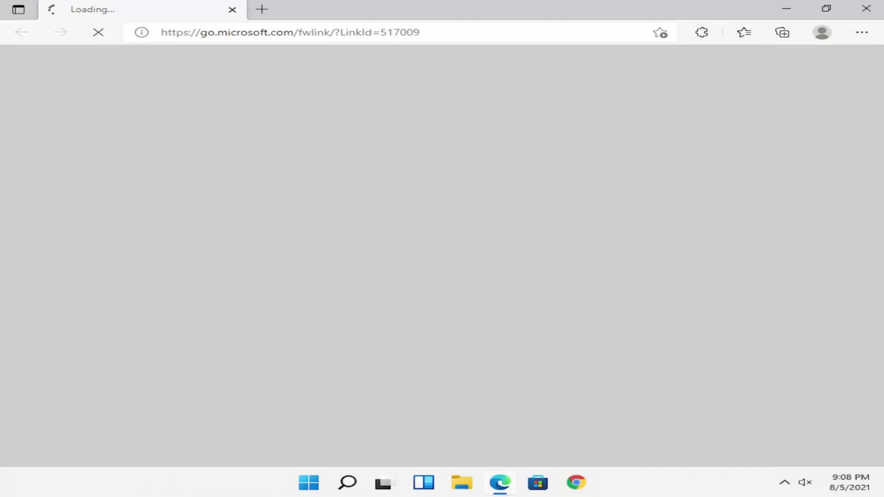
Close the browser window and open the folder C:\Windows\SoftwareDistribution\Download in File Explorer.
left_click(865, 8)
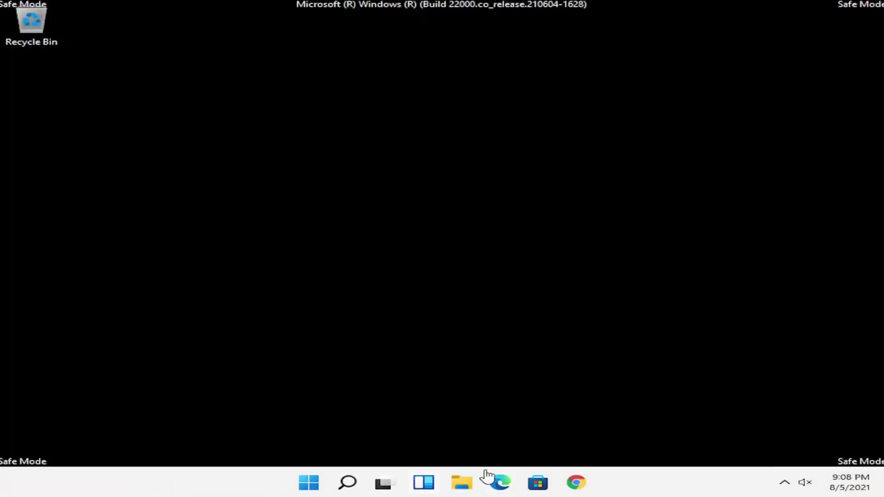
left_click(461, 483)
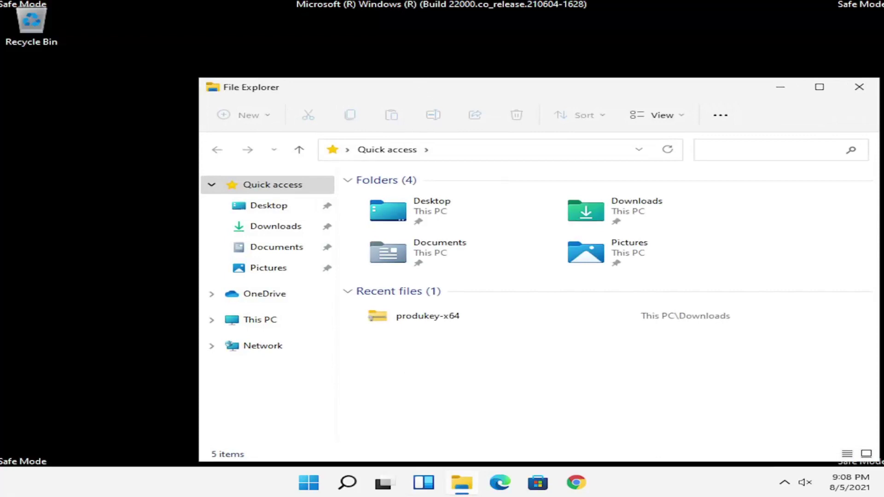
left_click_drag(416, 90, 317, 57)
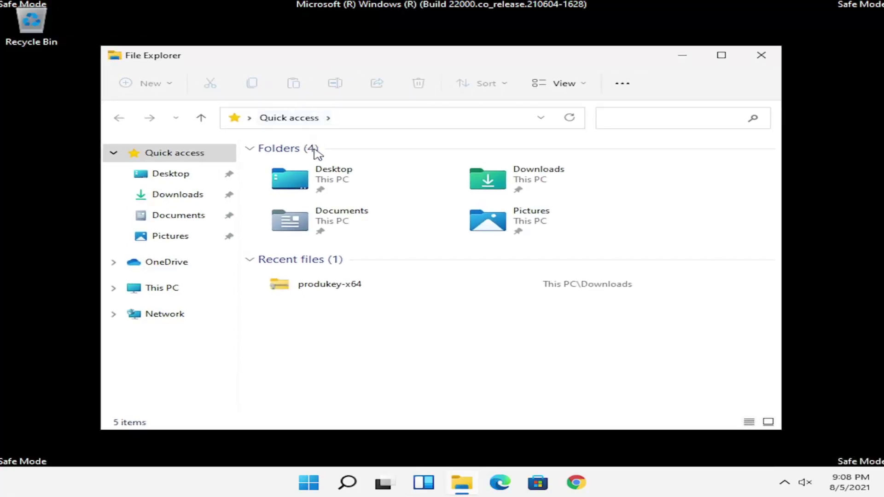
left_click(178, 290)
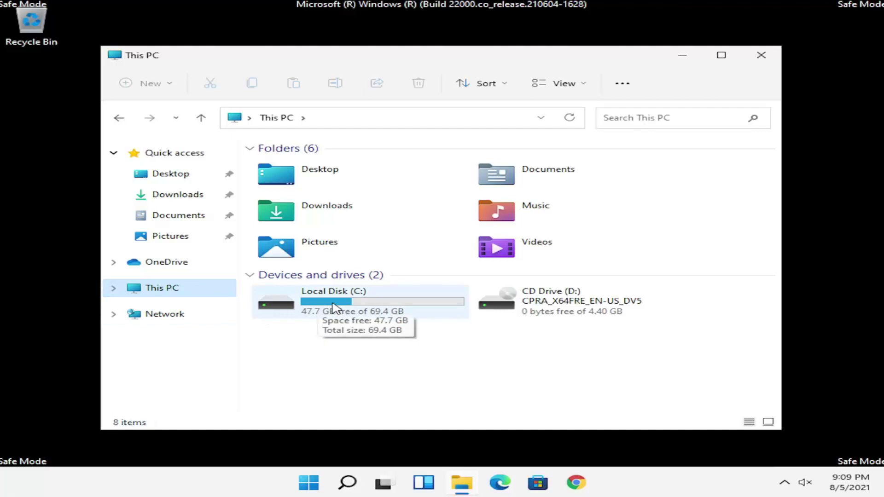
double_click(345, 301)
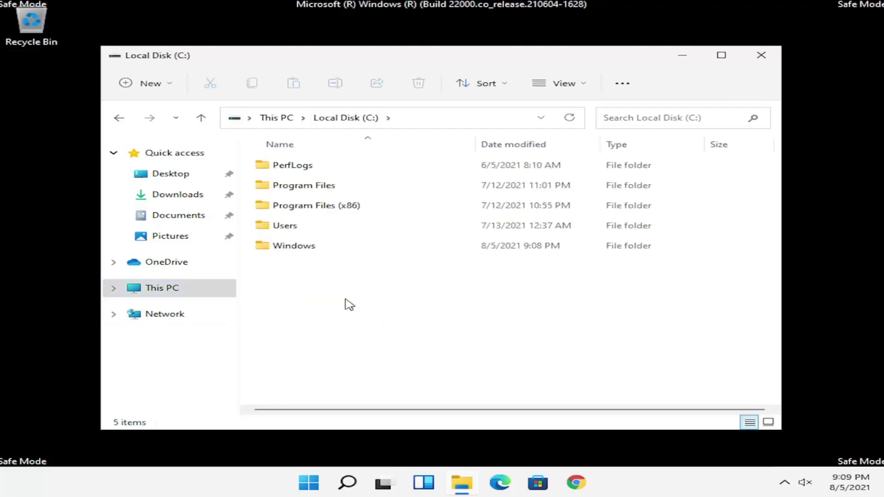
double_click(332, 252)
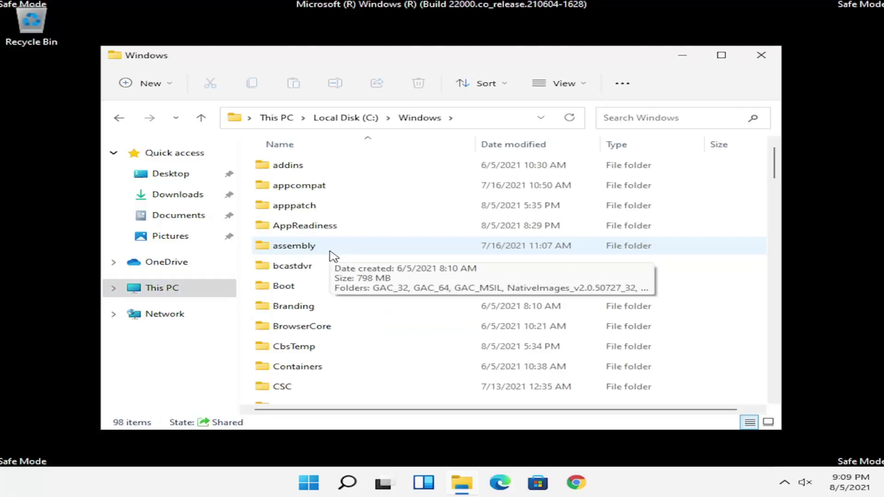
scroll(334, 262, "down", 5)
scroll(333, 271, "down", 17)
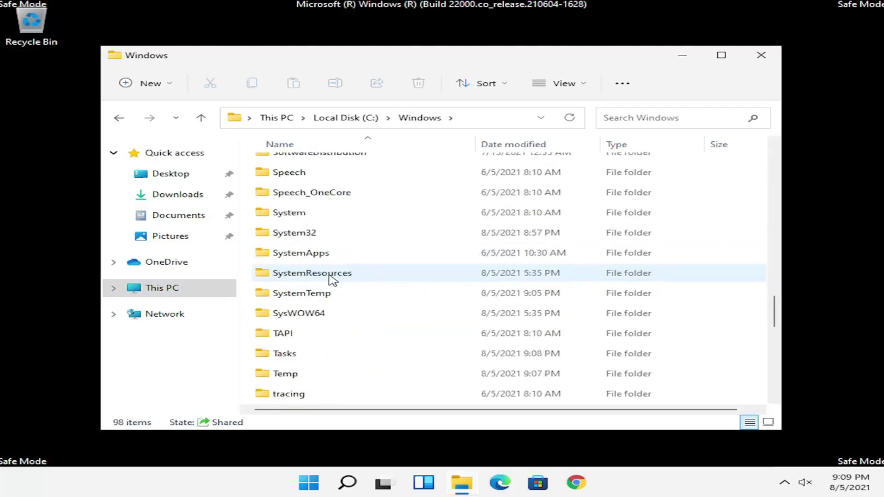
scroll(316, 295, "up", 2)
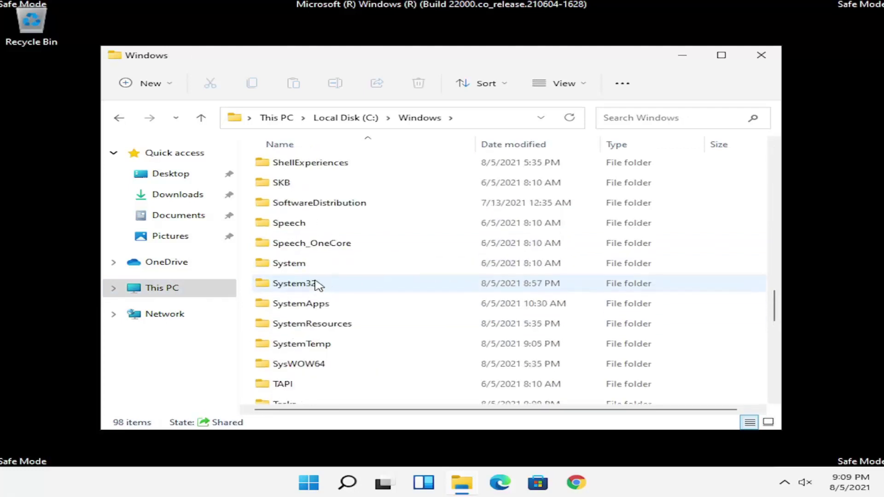
double_click(330, 204)
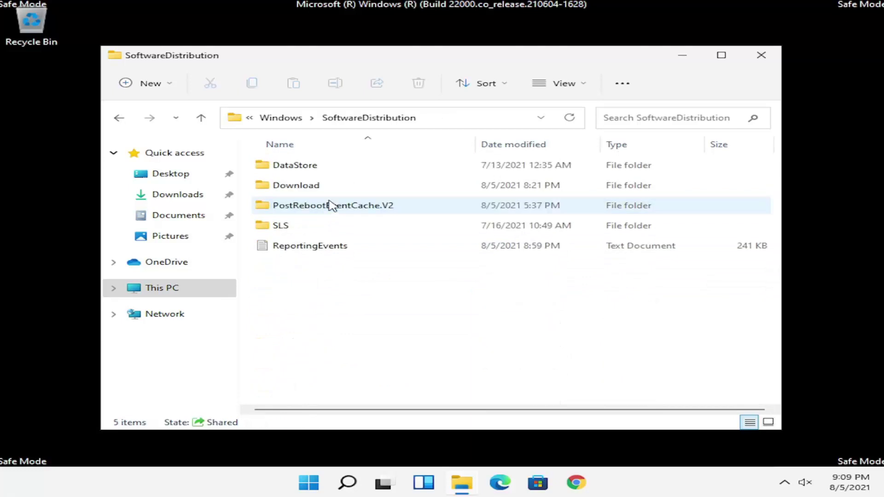
double_click(297, 190)
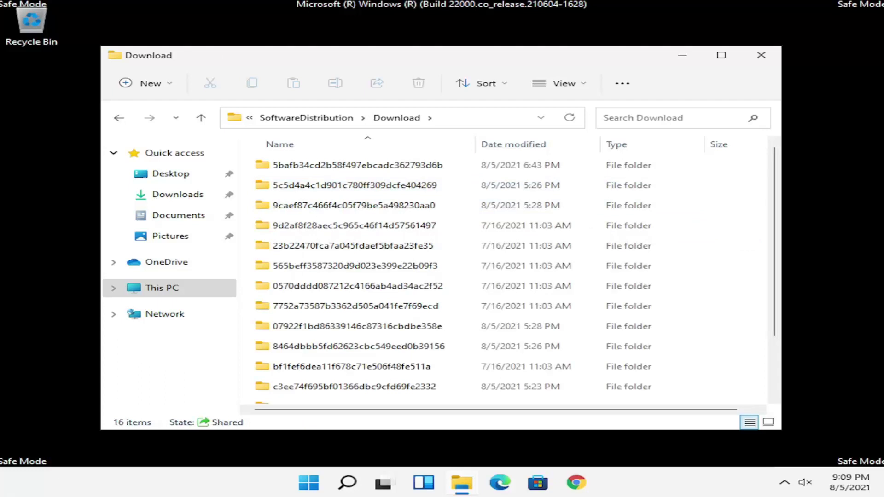
Delete all files and folders inside the SoftwareDistribution Download folder and close File Explorer.
left_click(435, 267)
scroll(428, 235, "down", 1)
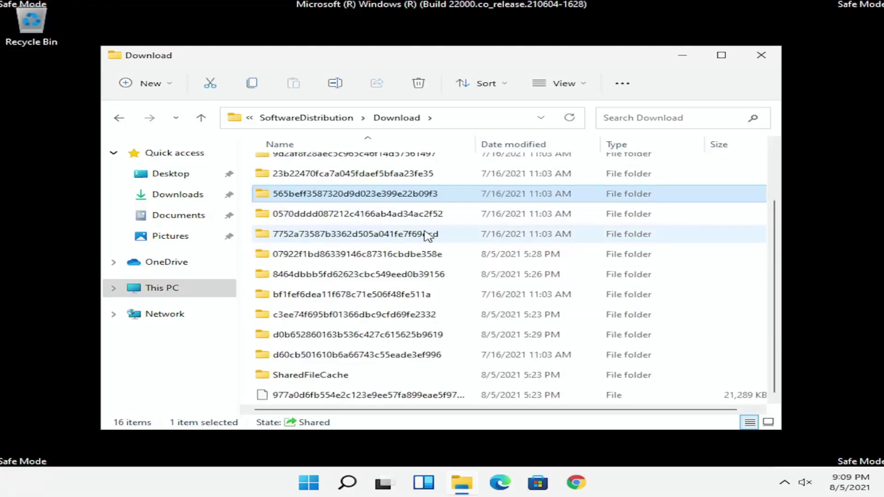
scroll(428, 236, "up", 1)
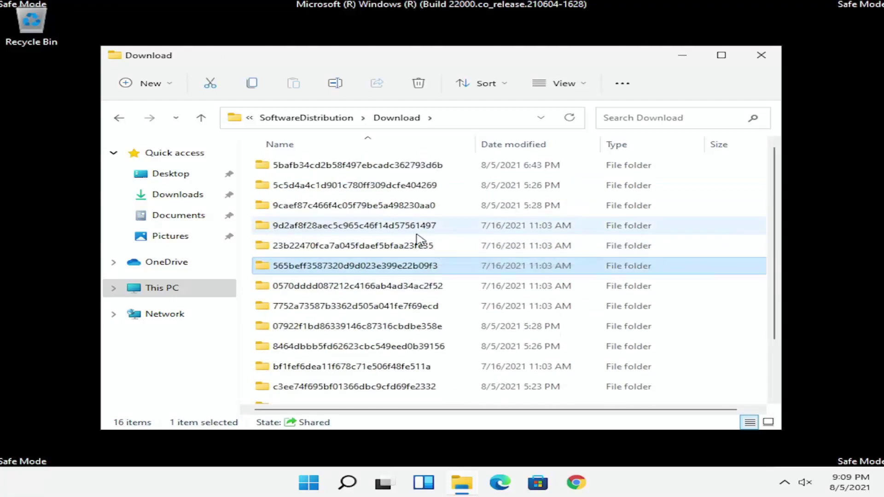
key("ctrl+a")
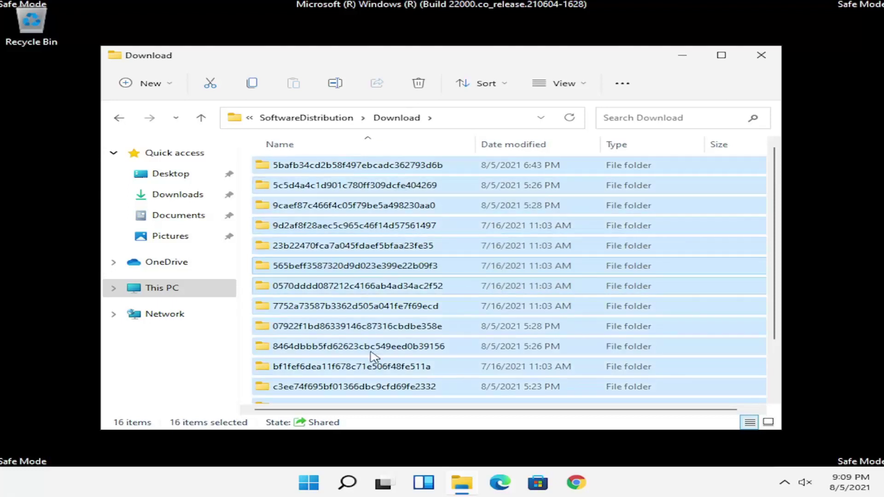
right_click(407, 243)
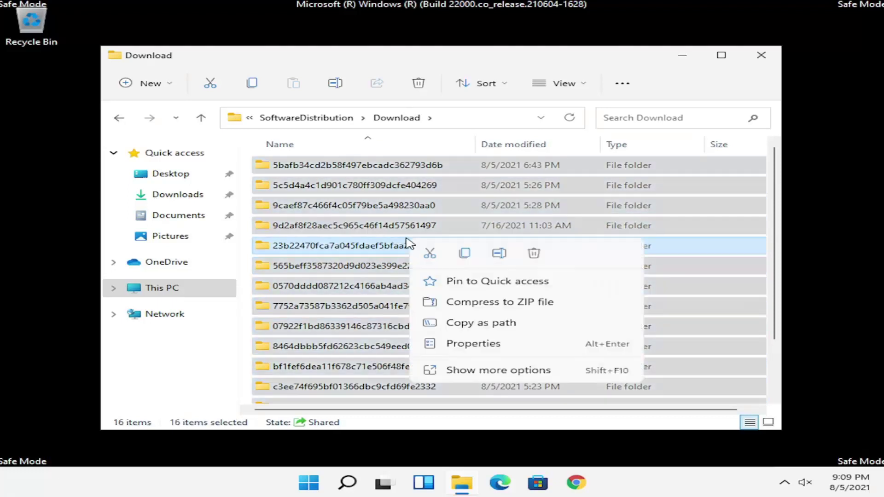
left_click(534, 253)
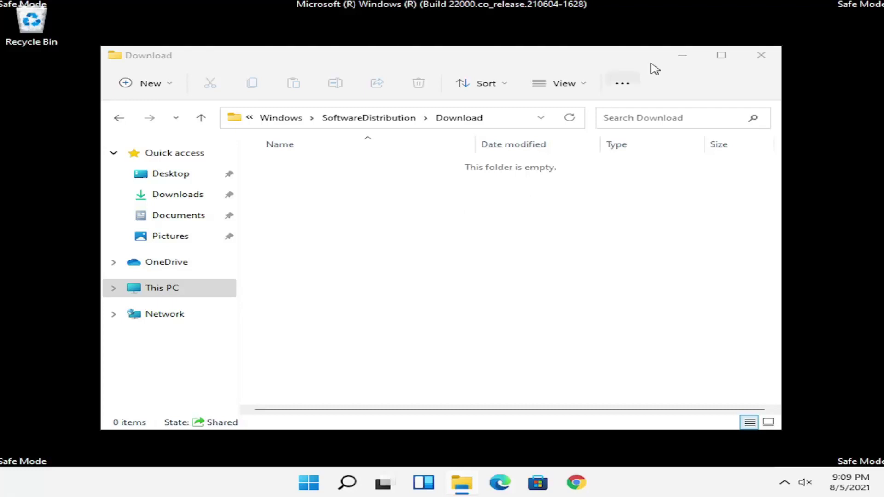
left_click(764, 62)
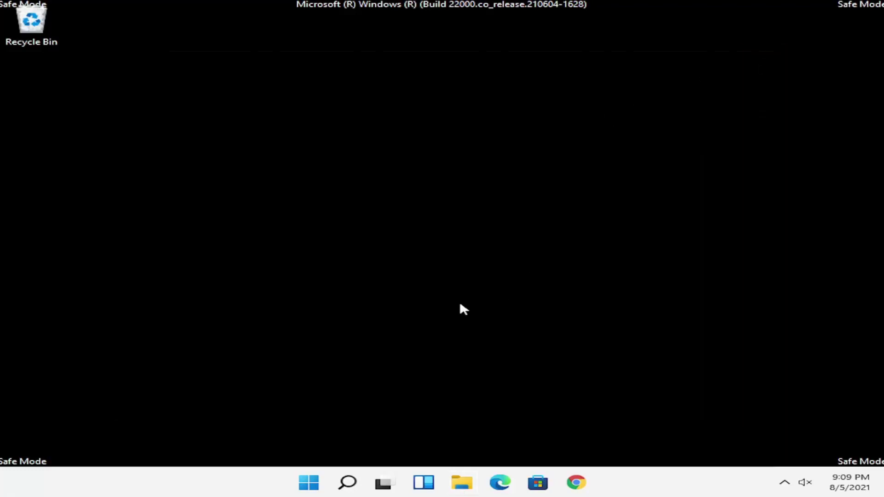
Try to start a search with Windows Search in Safe Mode.
left_click(349, 483)
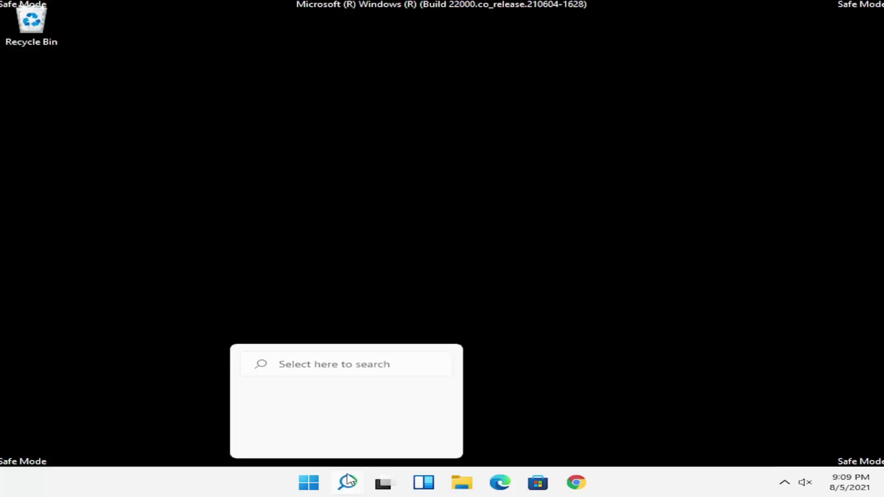
left_click(318, 365)
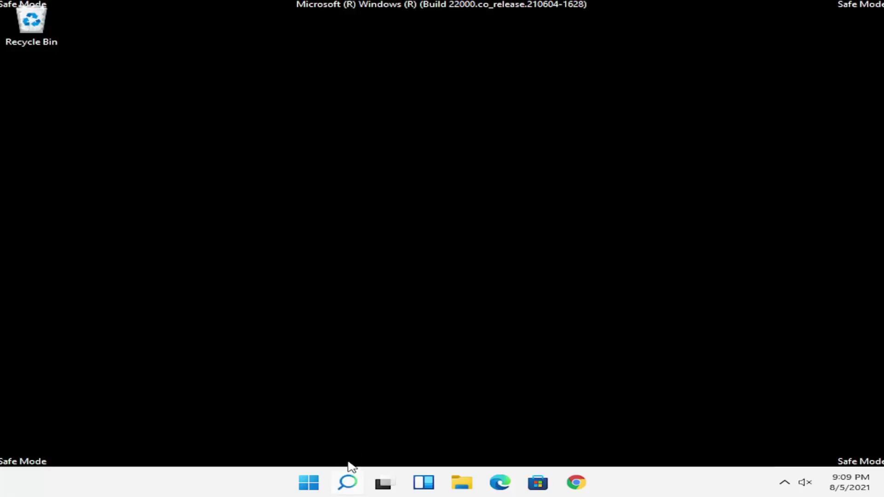
right_click(350, 486)
key("Escape")
left_click(310, 484)
key("Right")
key("Right")
key("Right")
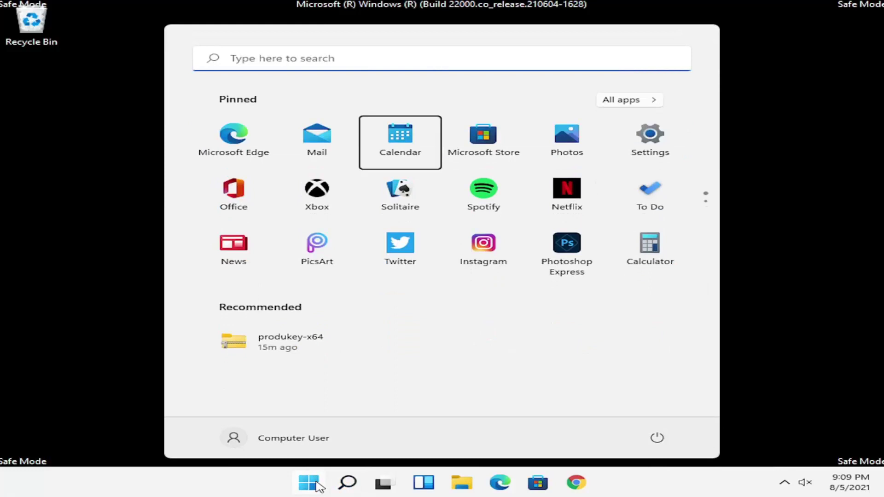
key("Return")
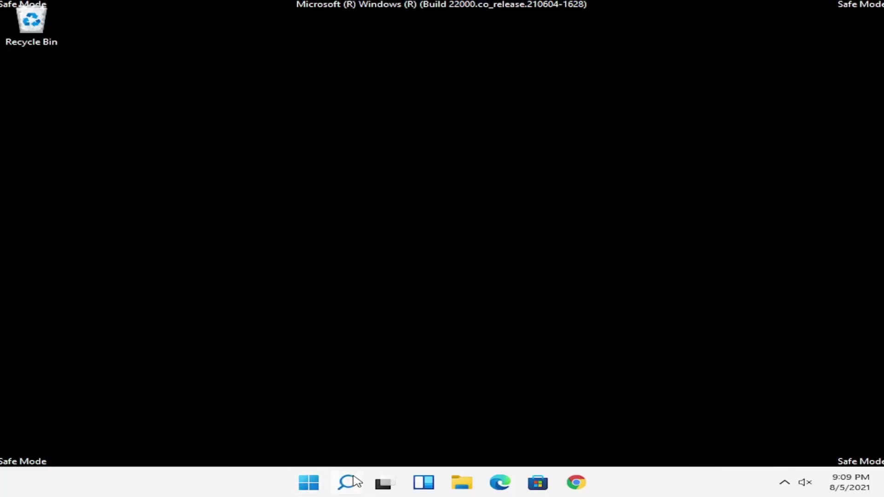
mouse_move(354, 477)
right_click(349, 483)
right_click(308, 482)
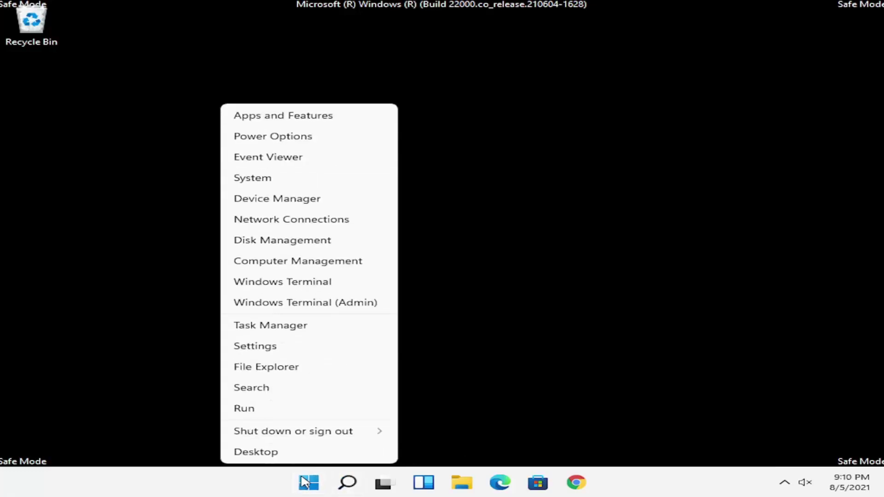
left_click(264, 388)
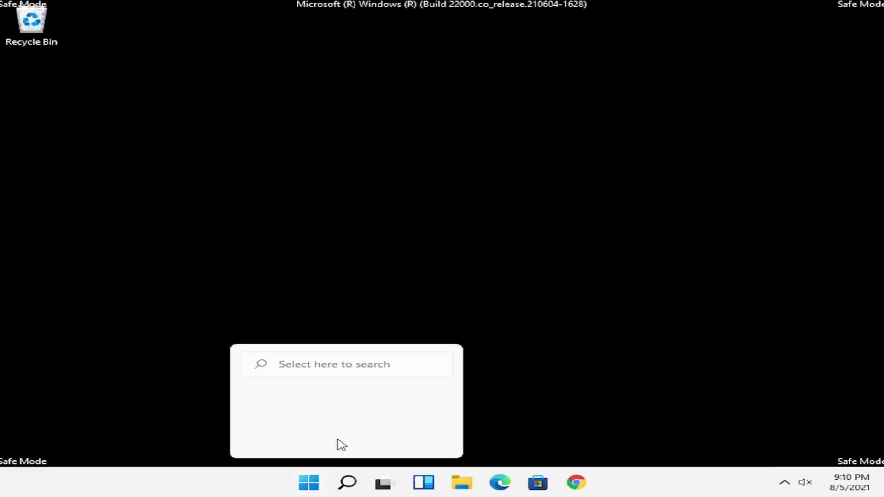
left_click(318, 366)
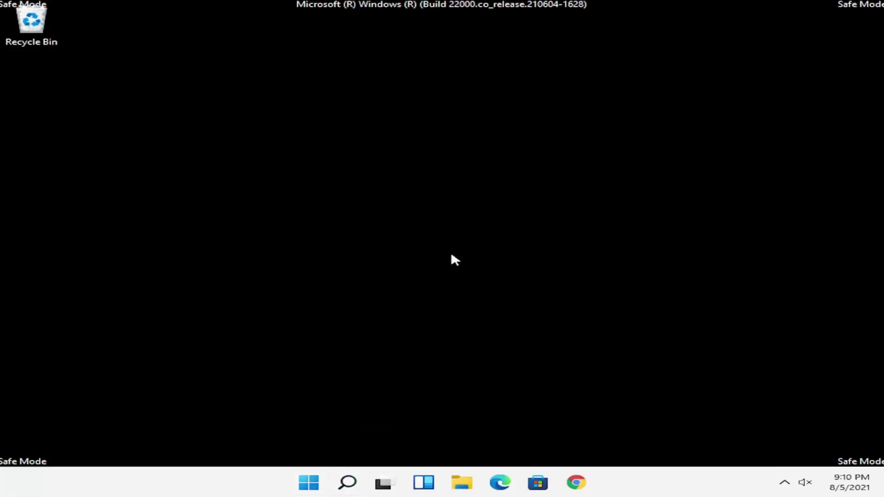
Run cmd as a new task with administrative privileges from Task Manager, and close Task Manager.
right_click(308, 483)
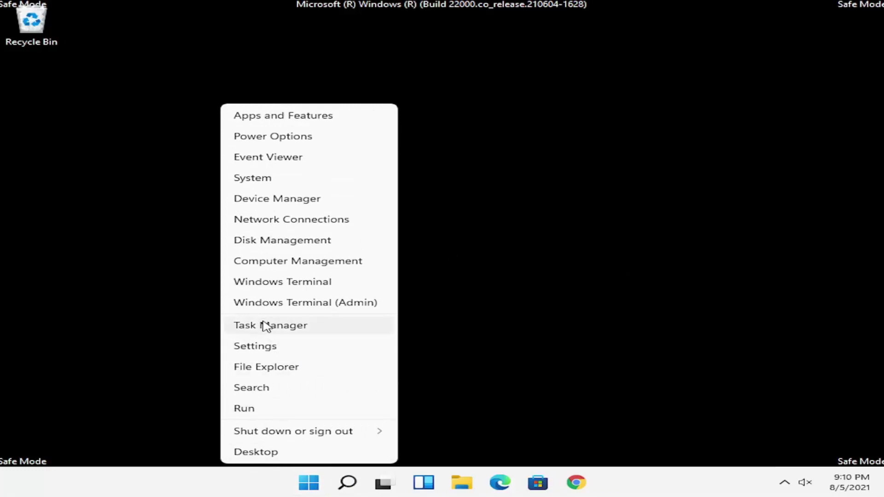
left_click(266, 327)
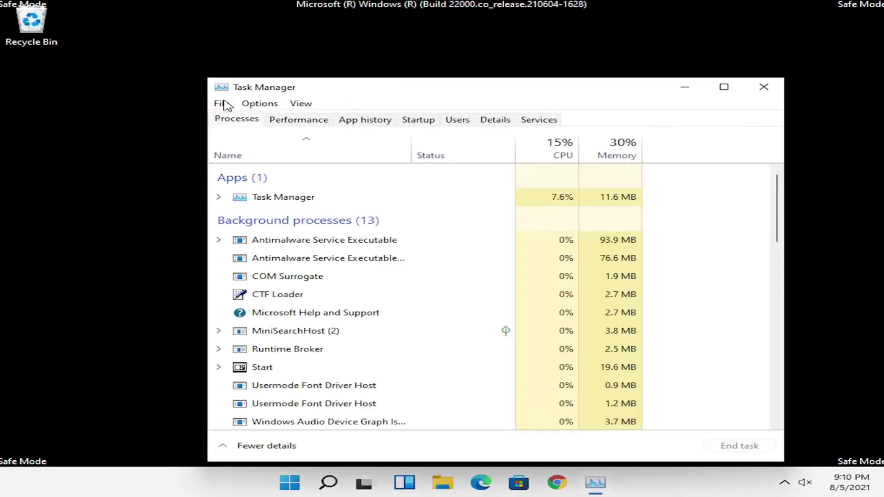
left_click(223, 103)
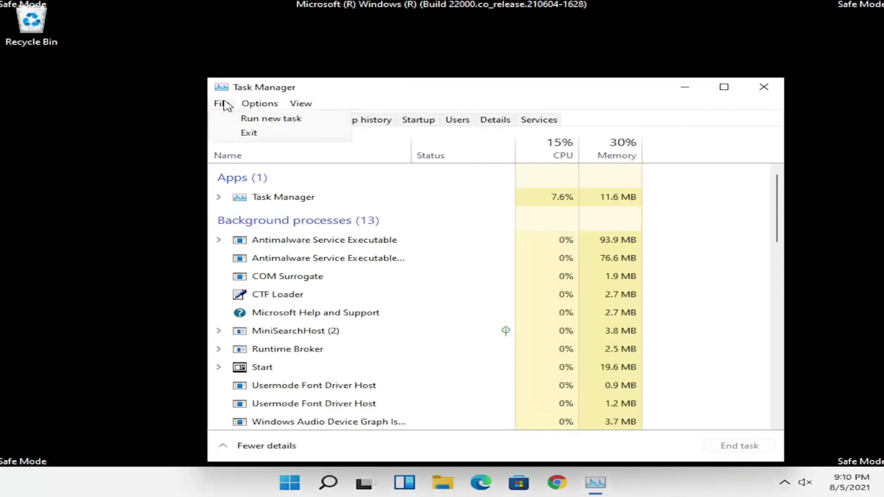
left_click(303, 121)
type("cmd")
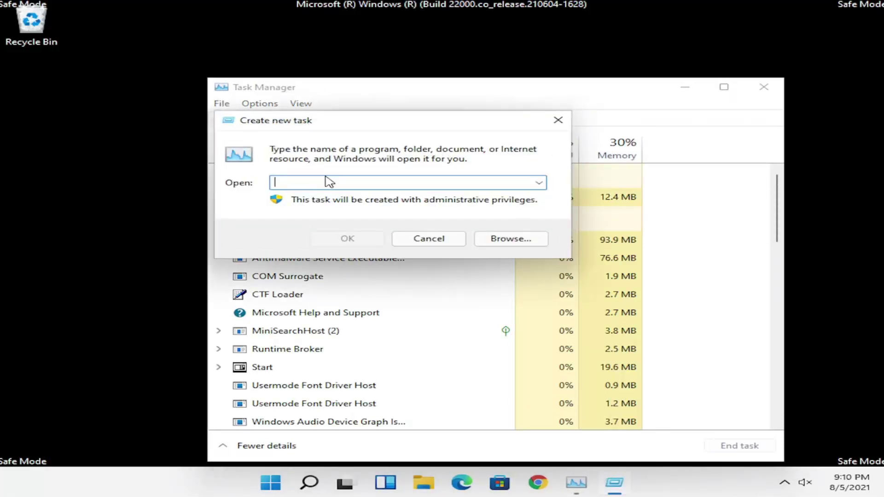
left_click(357, 241)
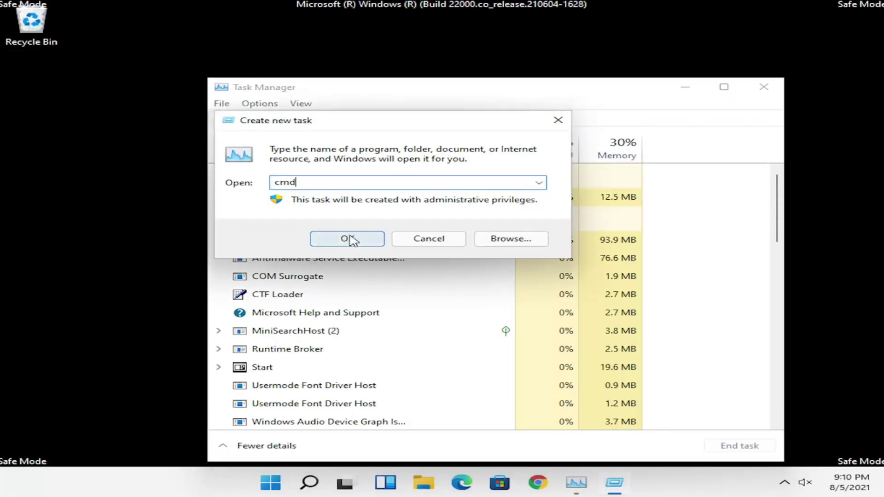
left_click(764, 87)
Scan the system files with the command sfc /scannow and close the Command Prompt after the scan completes.
type("s")
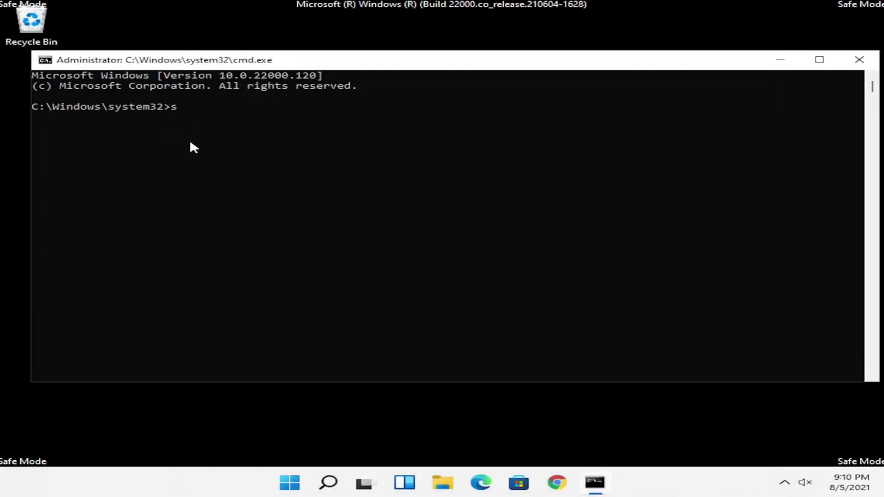
type("fc /scannow")
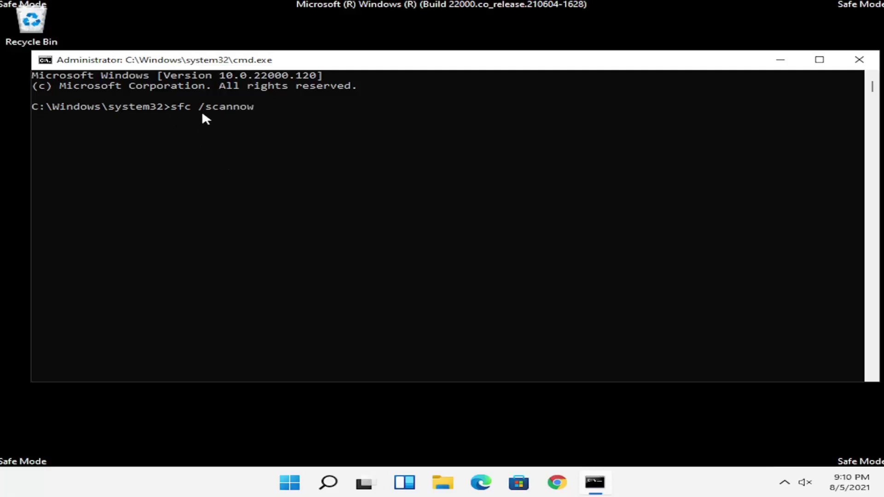
key("Return")
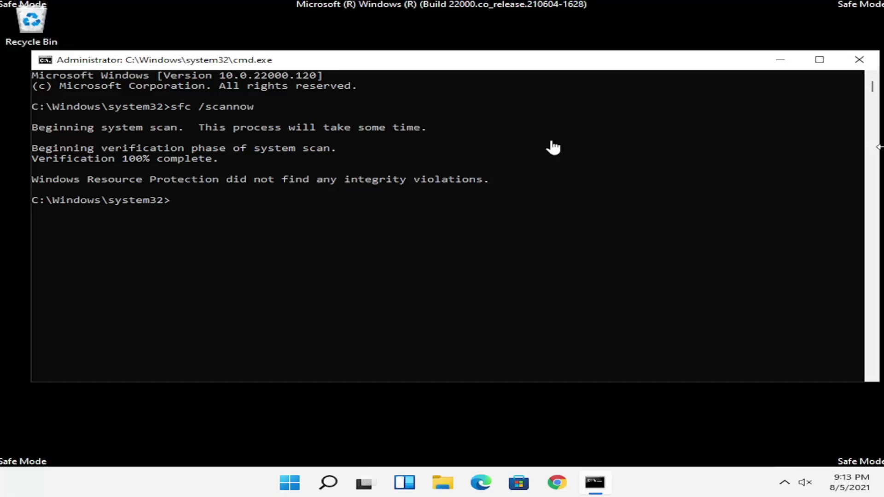
left_click(859, 59)
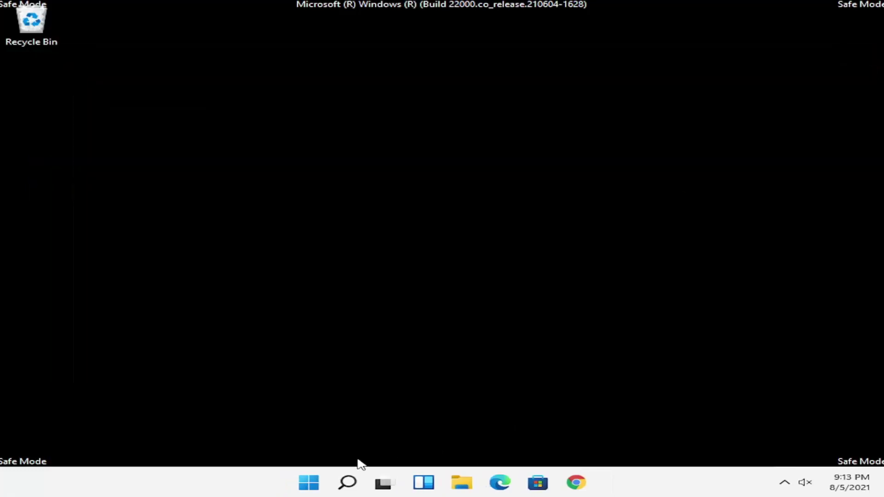
Restart the computer to leave Safe Mode and return to the normal Windows desktop.
right_click(309, 482)
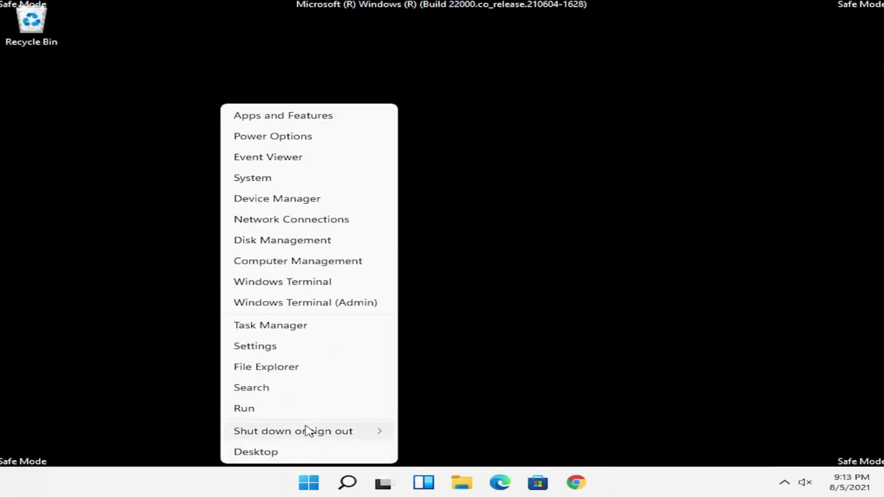
left_click(606, 397)
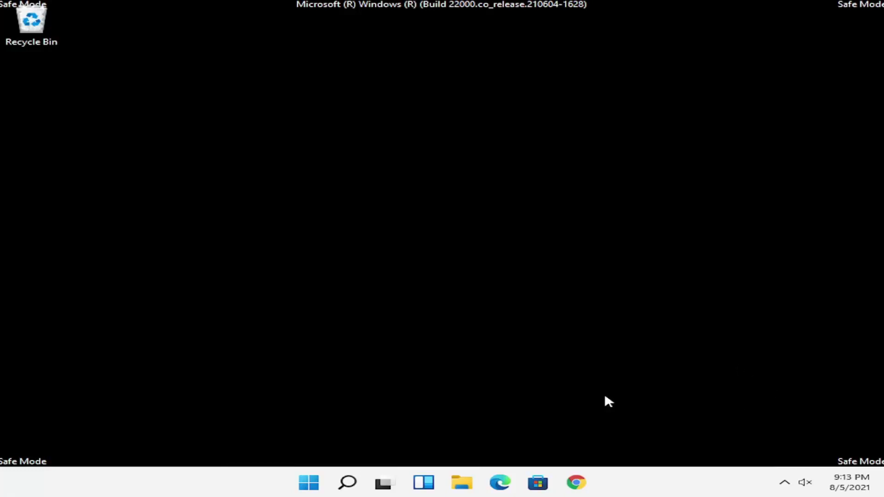
right_click(308, 482)
mouse_move(284, 431)
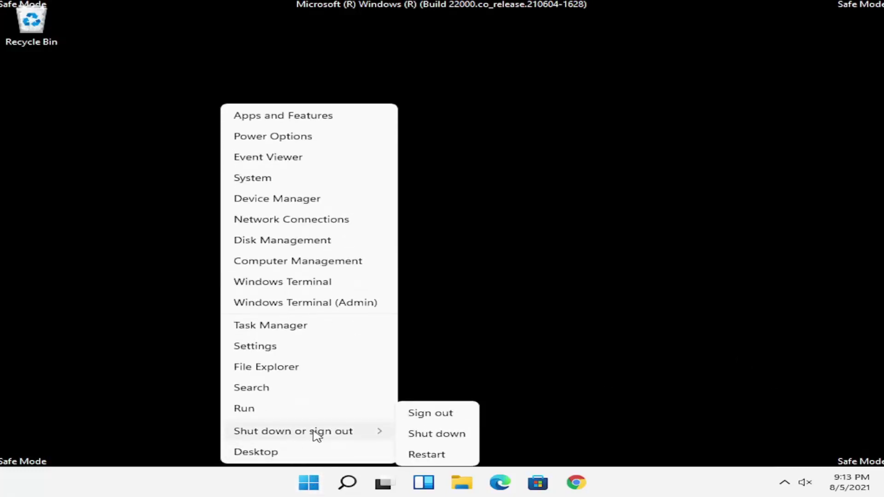
left_click(433, 456)
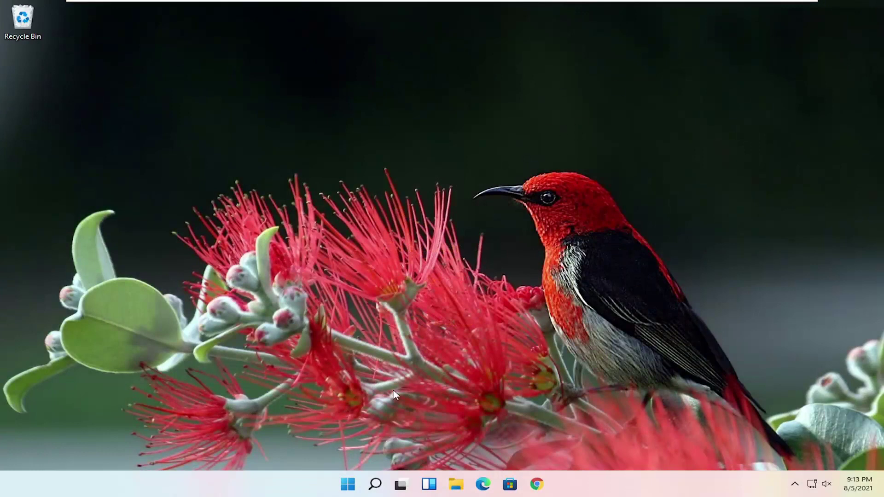
Search Windows for "updates", run Check for updates in the Windows Update settings, and close Settings.
left_click(376, 485)
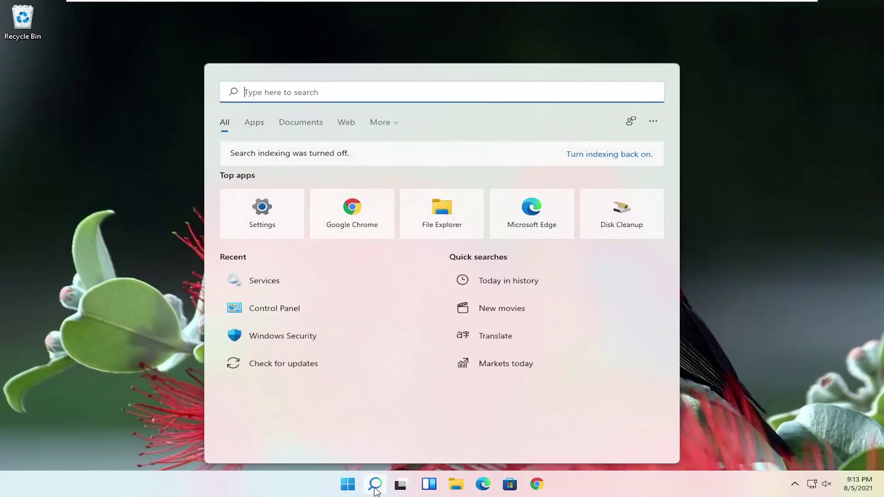
type("updates")
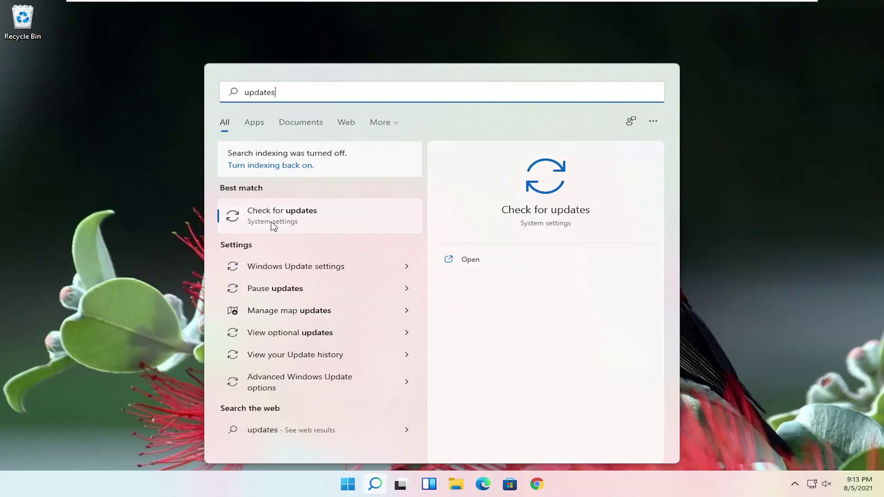
left_click(300, 220)
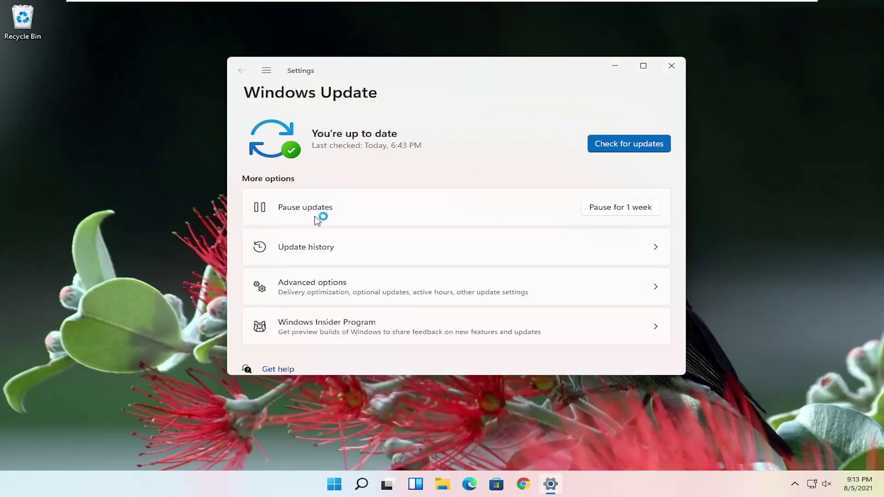
left_click(634, 144)
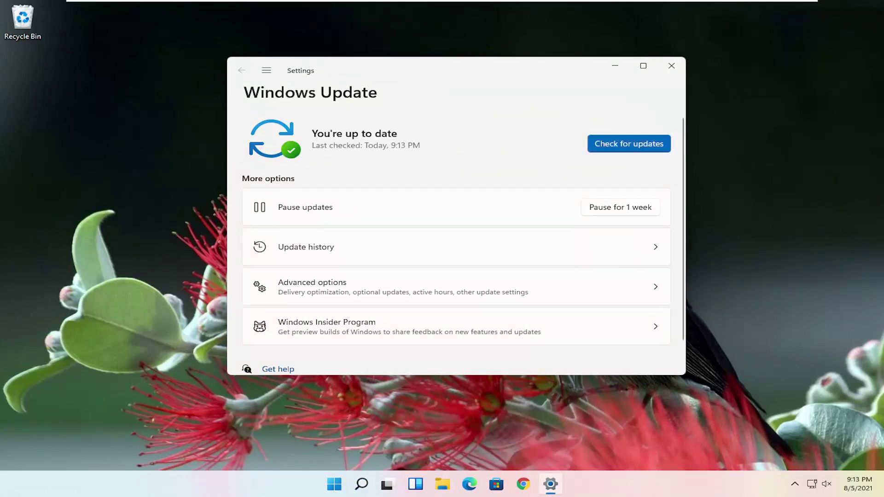
left_click(670, 68)
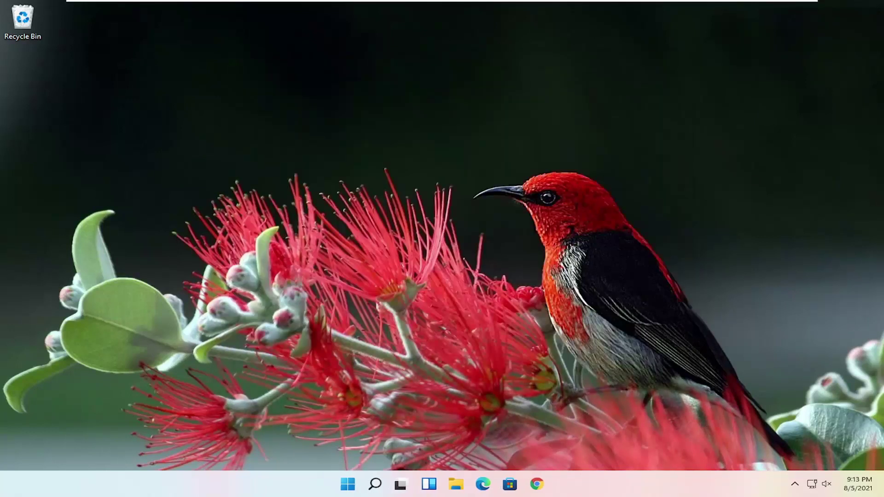